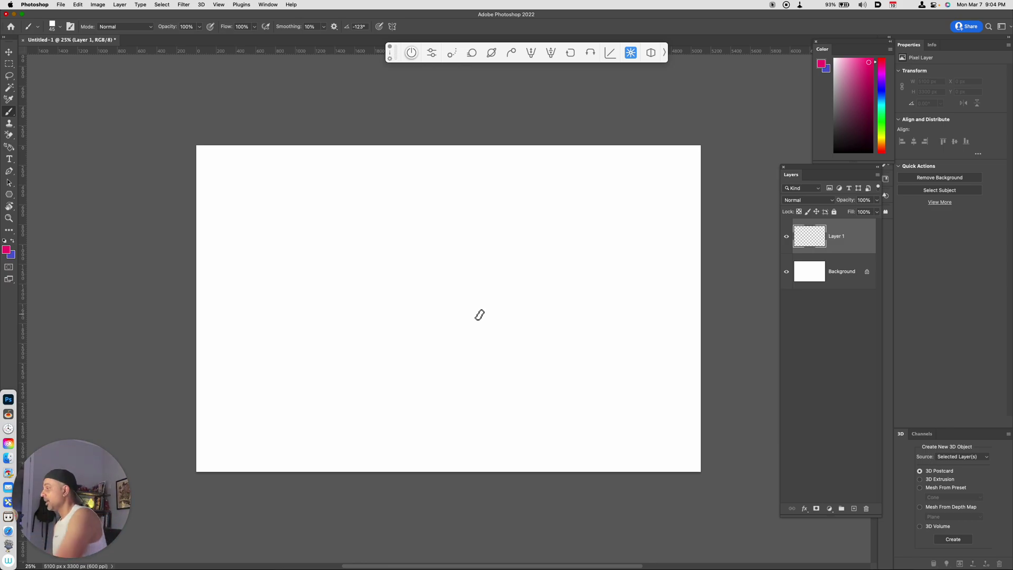
Step: Draw a hexagon with the Polygon tool, then a rectangle overlapping its upper right
{"action": "left_click", "coordinate": [9, 194]}
{"action": "left_click_drag", "start_coordinate": [303, 241], "coordinate": [470, 393]}
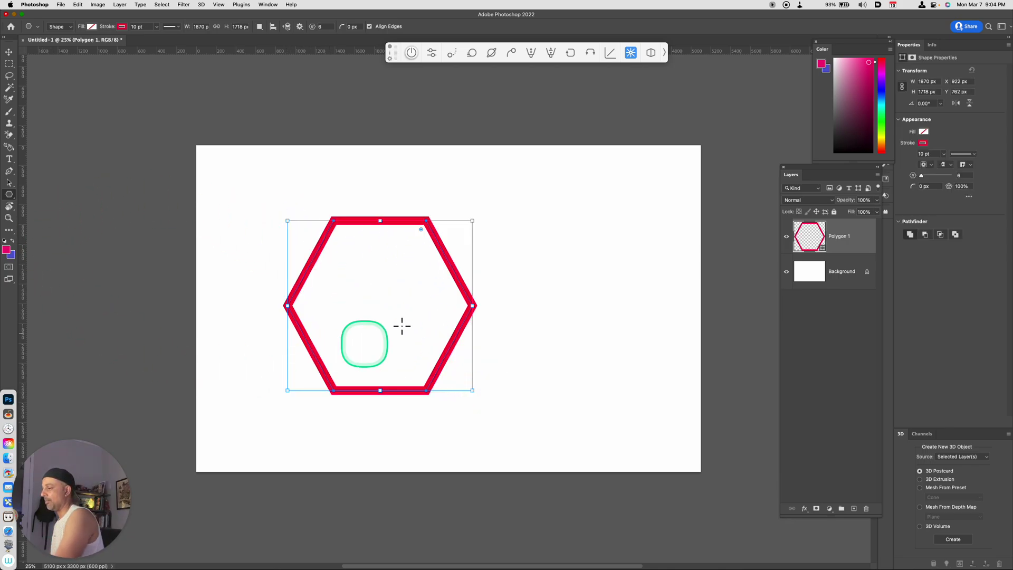
{"action": "left_click", "coordinate": [11, 196]}
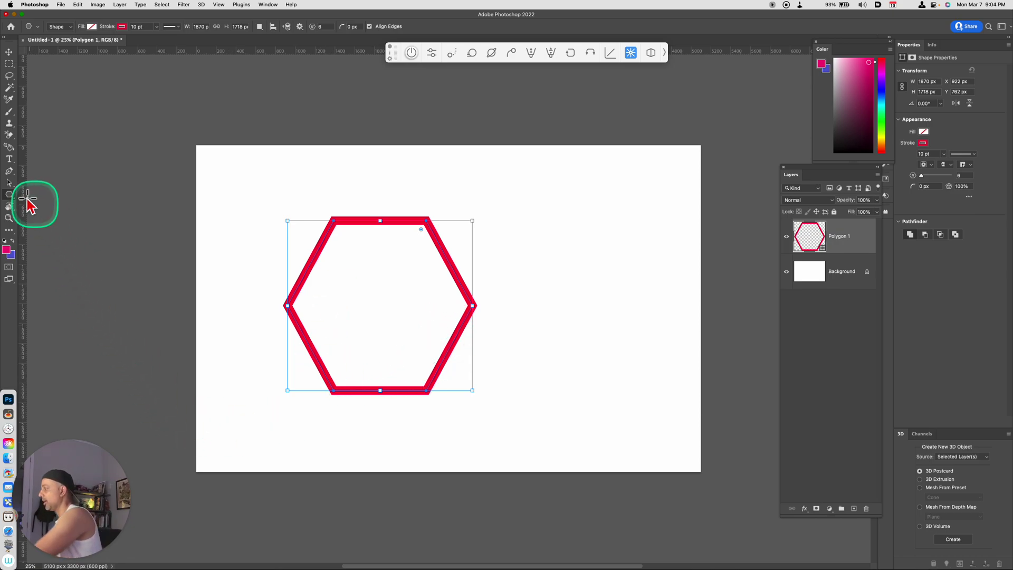
{"action": "left_click", "coordinate": [47, 194]}
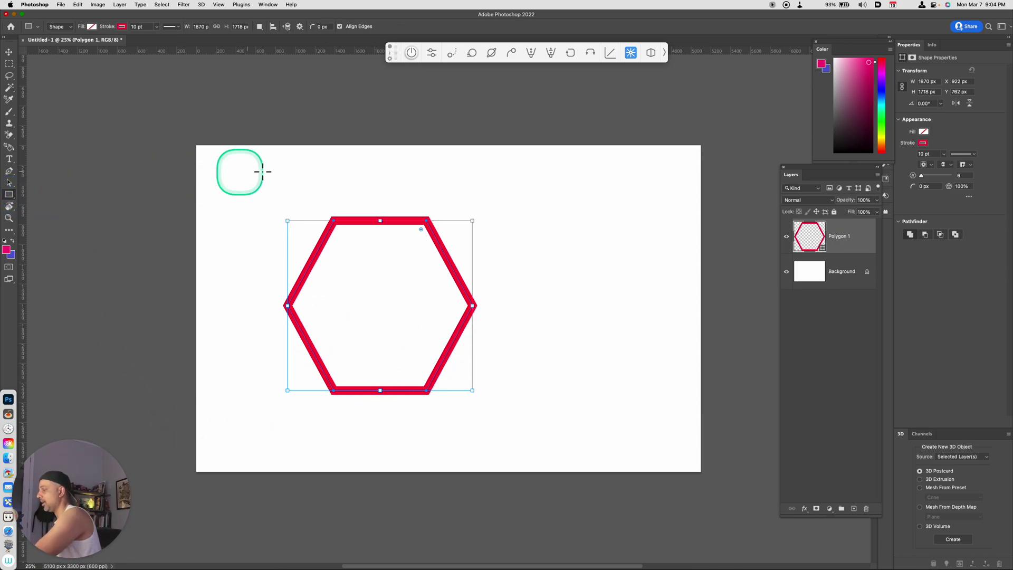
{"action": "left_click_drag", "start_coordinate": [367, 160], "coordinate": [518, 294]}
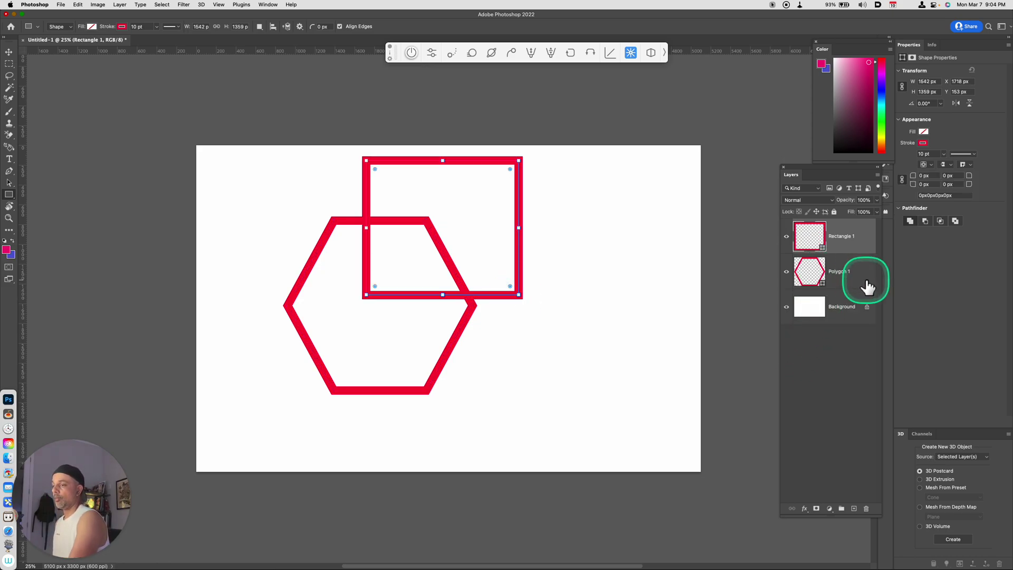
Step: Merge Polygon 1 and Rectangle 1 with Cmd+E and apply Pathfinder Subtract Front Shape
{"action": "left_click", "coordinate": [841, 290], "text": "super"}
{"action": "key", "text": "super+e"}
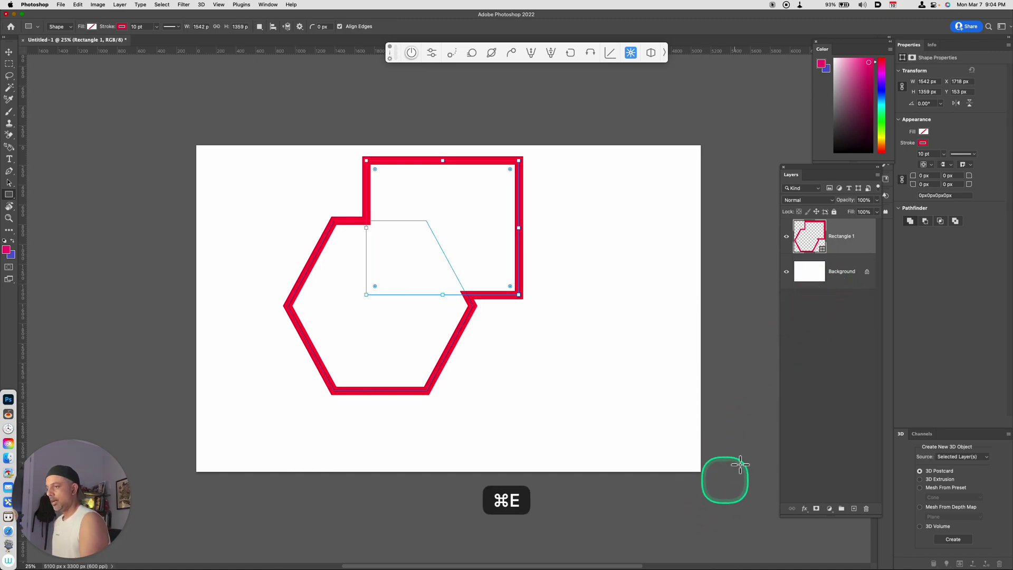
{"action": "left_click", "coordinate": [925, 222]}
{"action": "left_click", "coordinate": [941, 222]}
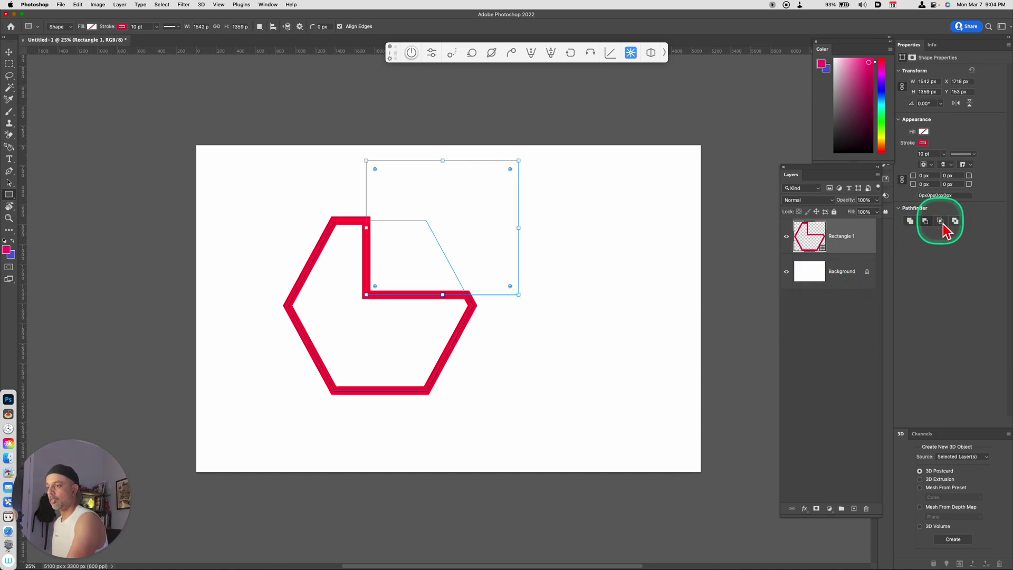
{"action": "left_click", "coordinate": [925, 221]}
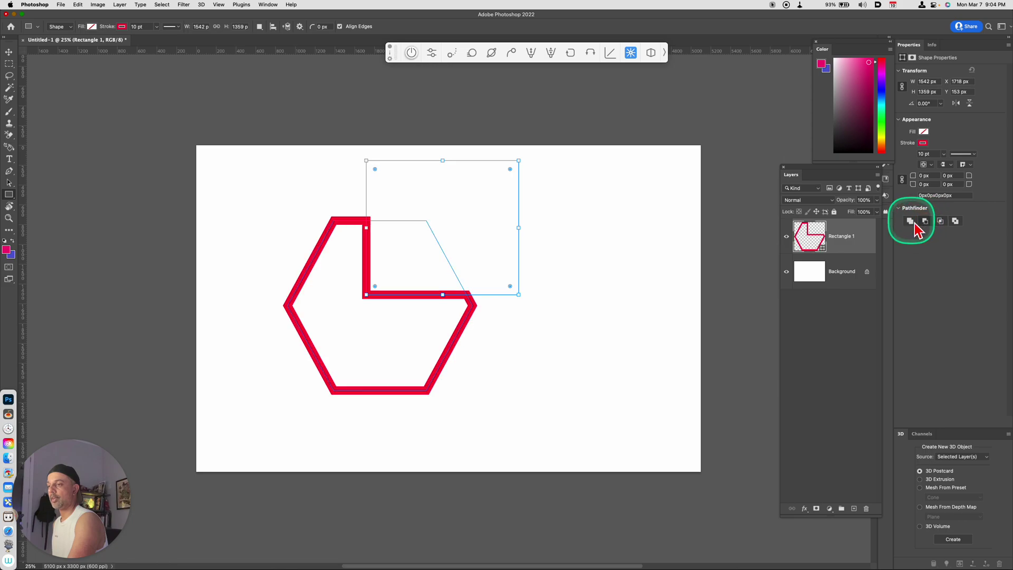
{"action": "left_click", "coordinate": [910, 222]}
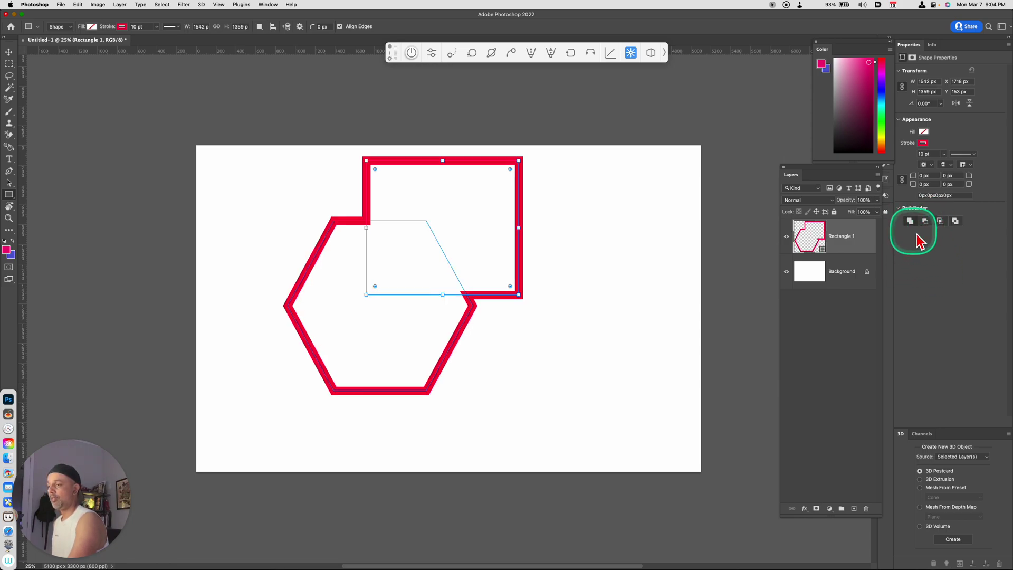
{"action": "left_click", "coordinate": [925, 222]}
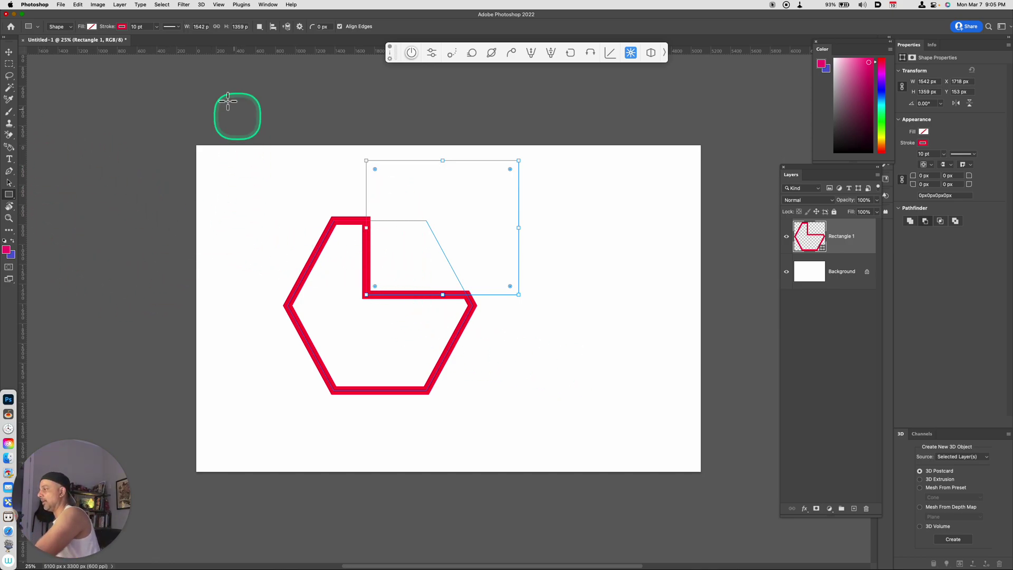
Step: Set the notched outline's stroke width to 3 pt
{"action": "left_click", "coordinate": [136, 27]}
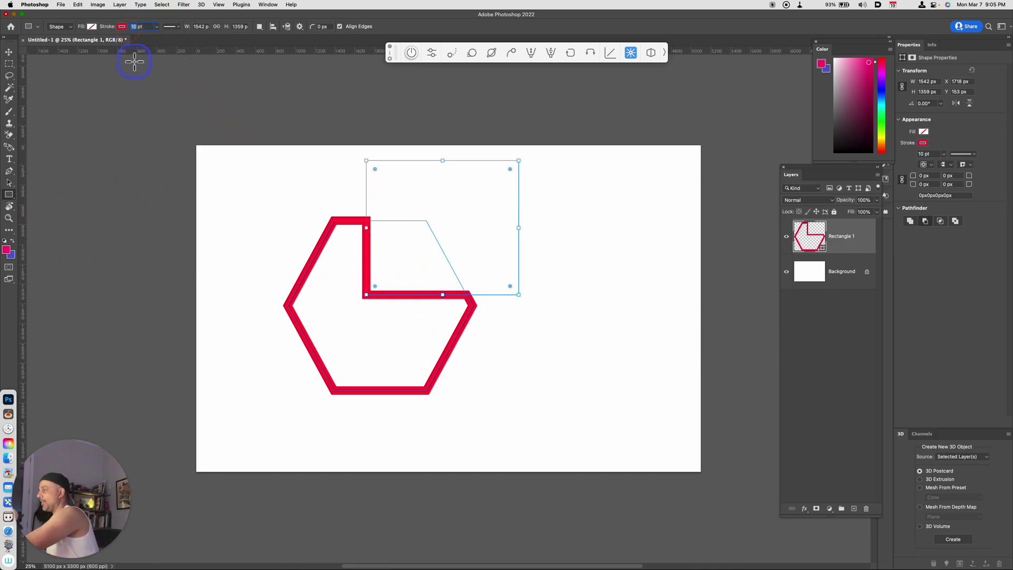
{"action": "type", "text": "3"}
{"action": "key", "text": "Return"}
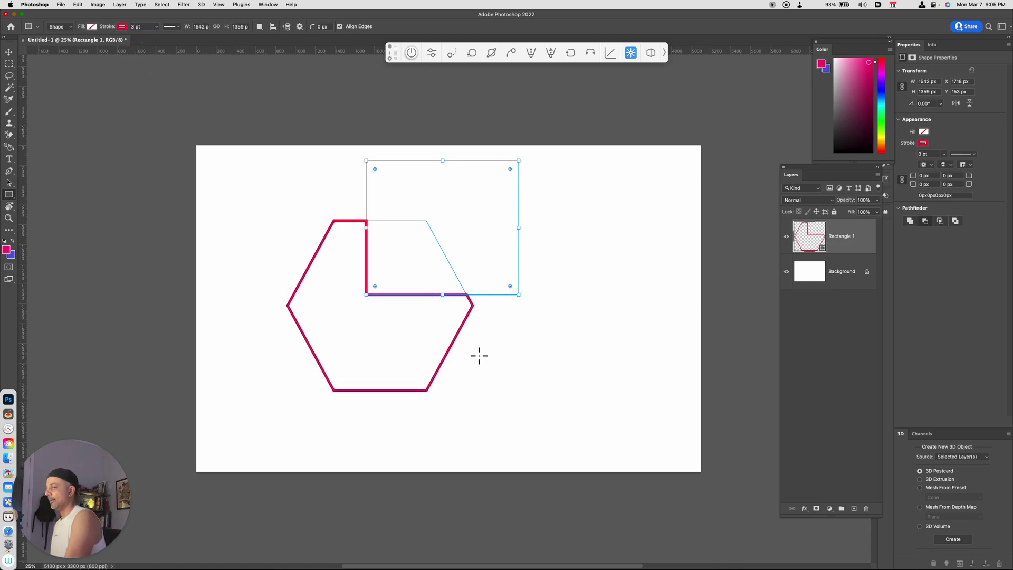
Step: Drag the cut-out rectangle's four edges inward, shrinking it to 869 × 697 px
{"action": "left_click", "coordinate": [9, 51]}
{"action": "left_click", "coordinate": [467, 299]}
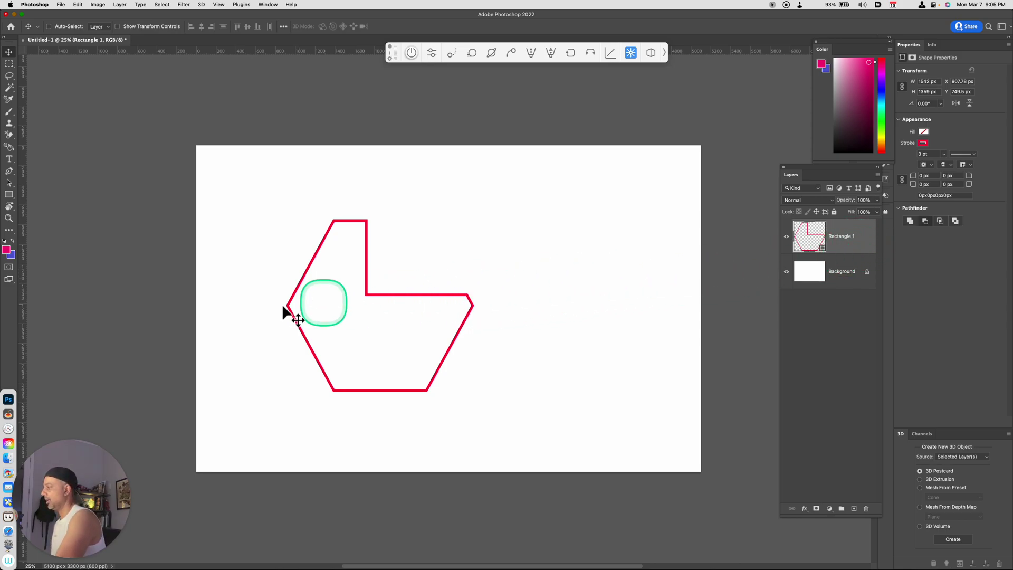
{"action": "left_click", "coordinate": [9, 194]}
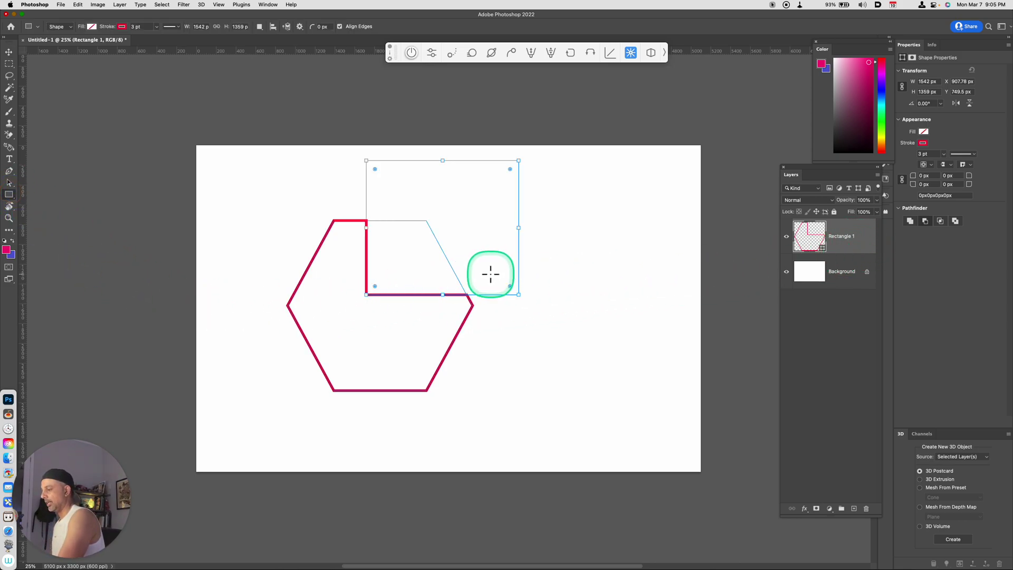
{"action": "key", "text": "v"}
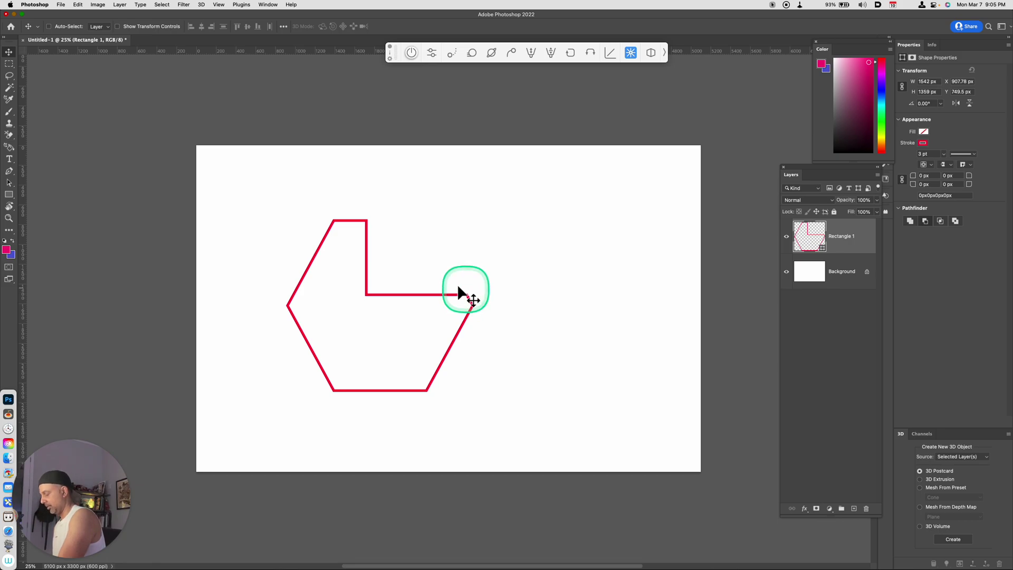
{"action": "left_click", "coordinate": [9, 194]}
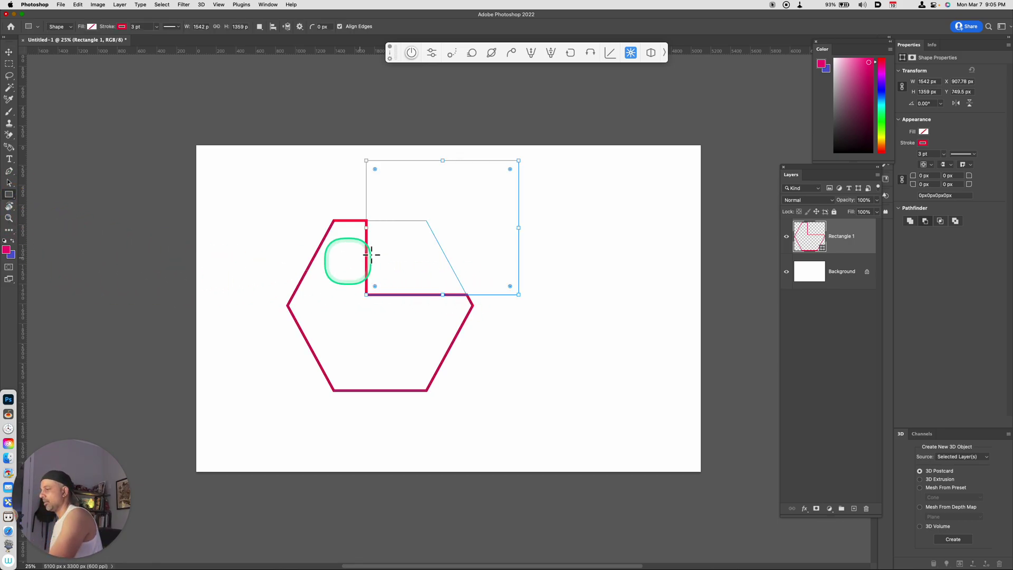
{"action": "left_click_drag", "start_coordinate": [443, 161], "coordinate": [434, 206]}
{"action": "left_click_drag", "start_coordinate": [368, 248], "coordinate": [397, 252]}
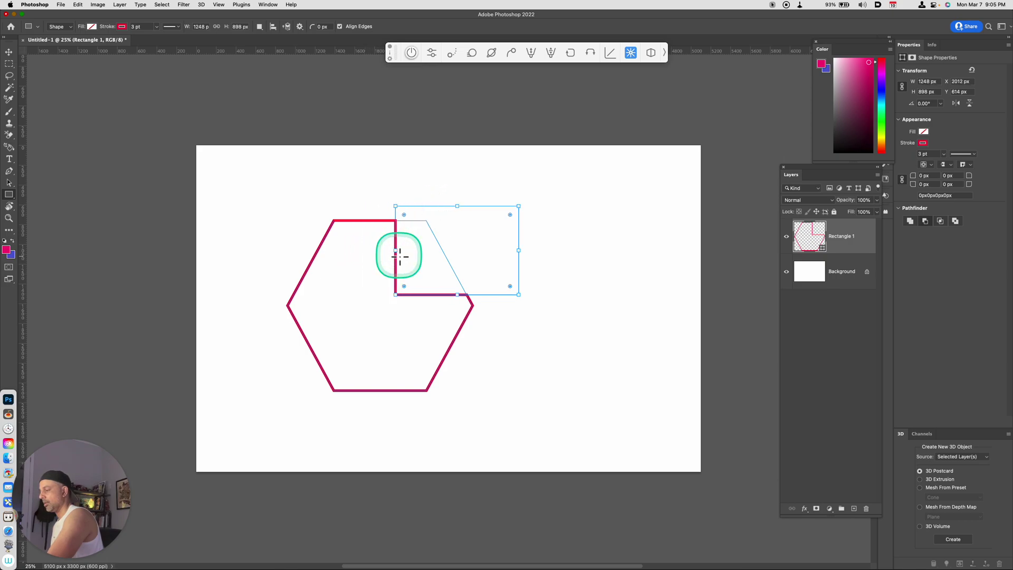
{"action": "left_click_drag", "start_coordinate": [520, 250], "coordinate": [481, 255]}
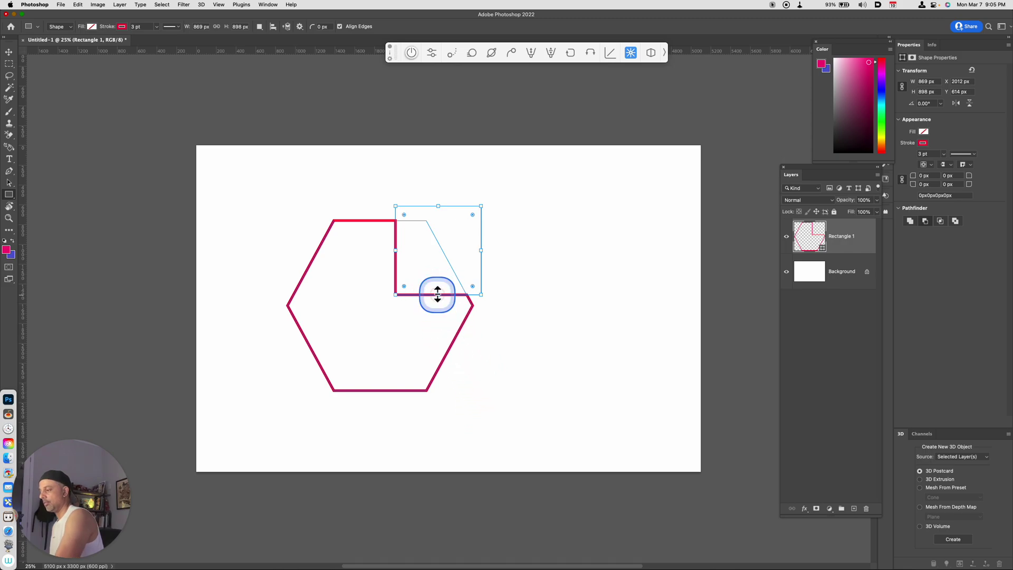
{"action": "left_click_drag", "start_coordinate": [437, 295], "coordinate": [438, 274]}
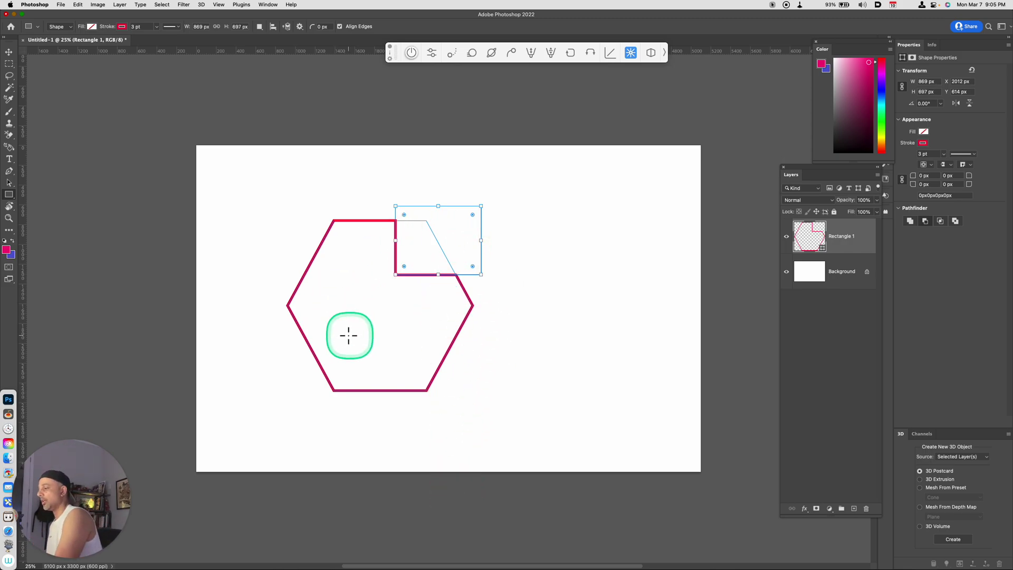
{"action": "left_click", "coordinate": [9, 51]}
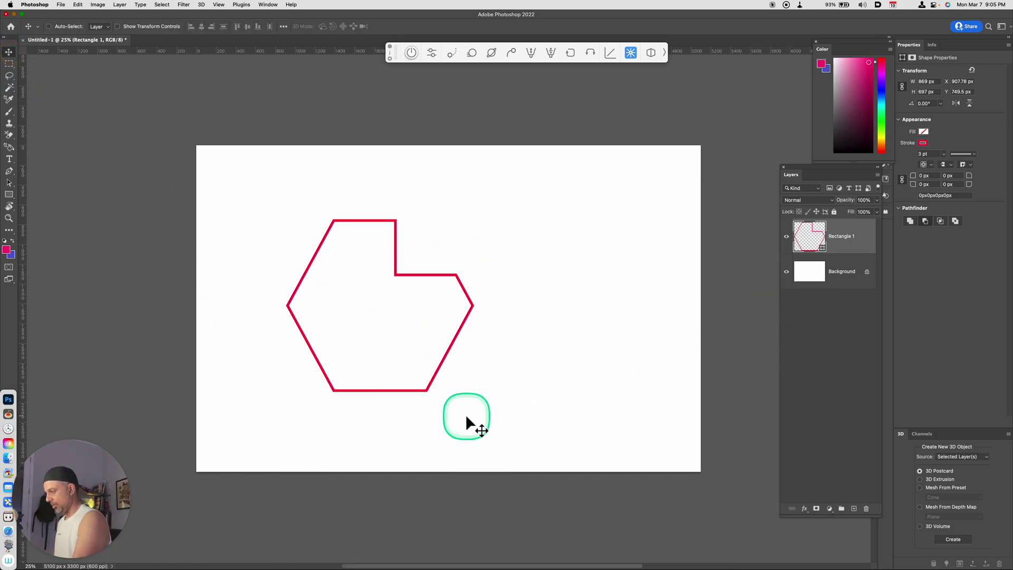
Step: Shift the hexagon down-left, add empty Layer 1, and anchor a radial line guide inside it
{"action": "left_click_drag", "start_coordinate": [466, 422], "coordinate": [424, 454]}
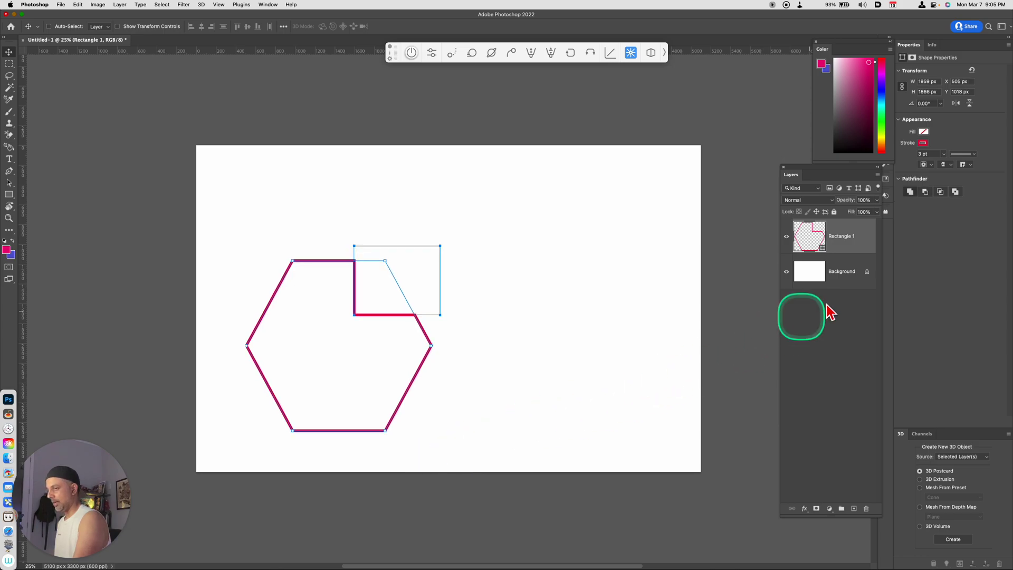
{"action": "key", "text": "alt+shift+super+n"}
{"action": "left_click", "coordinate": [411, 53]}
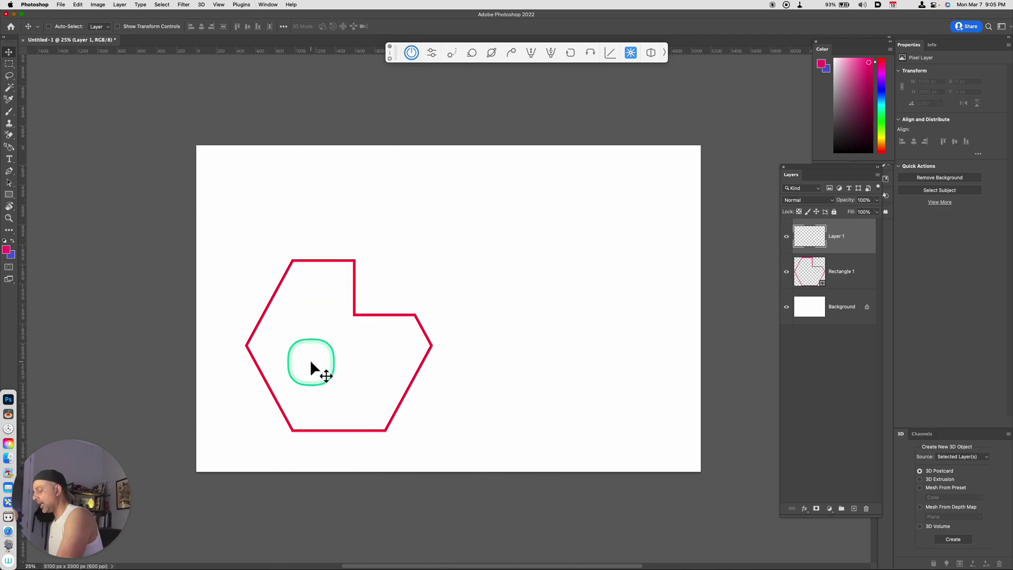
{"action": "left_click", "coordinate": [312, 363]}
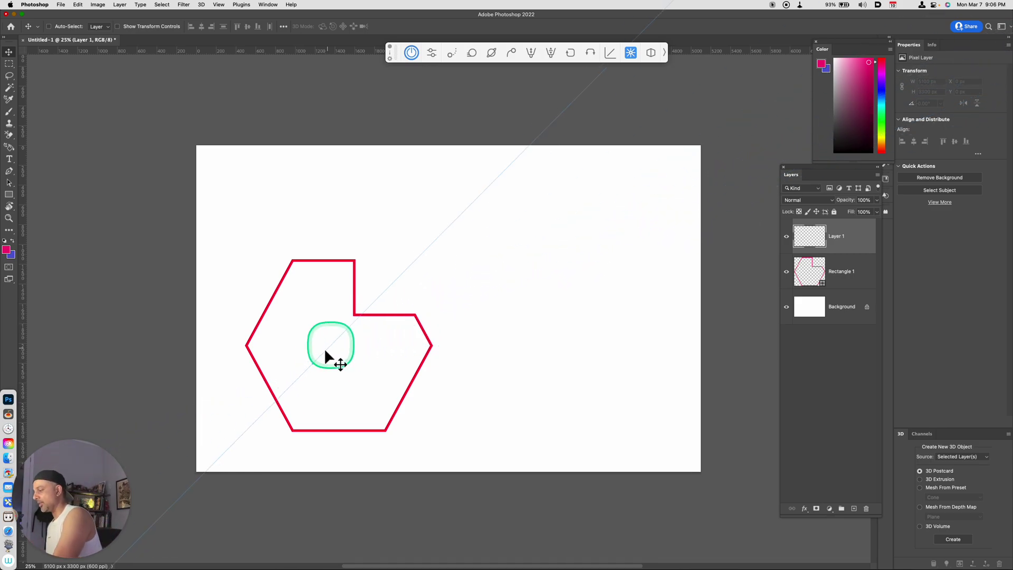
{"action": "left_click_drag", "start_coordinate": [311, 362], "coordinate": [551, 194]}
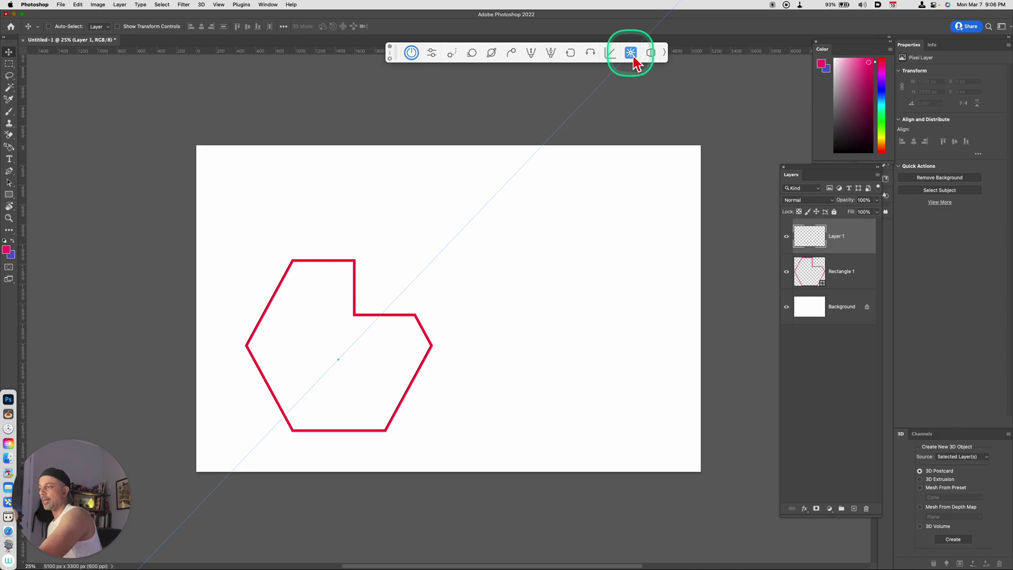
Step: Brush red lines from the right, bottom-right, bottom-left and left corners to the canvas edges
{"action": "mouse_move", "coordinate": [425, 329]}
{"action": "left_mouse_down"}
{"action": "mouse_move", "coordinate": [421, 310]}
{"action": "mouse_move", "coordinate": [675, 182]}
{"action": "left_mouse_up"}
{"action": "key", "text": "b"}
{"action": "left_click_drag", "start_coordinate": [431, 345], "coordinate": [825, 373]}
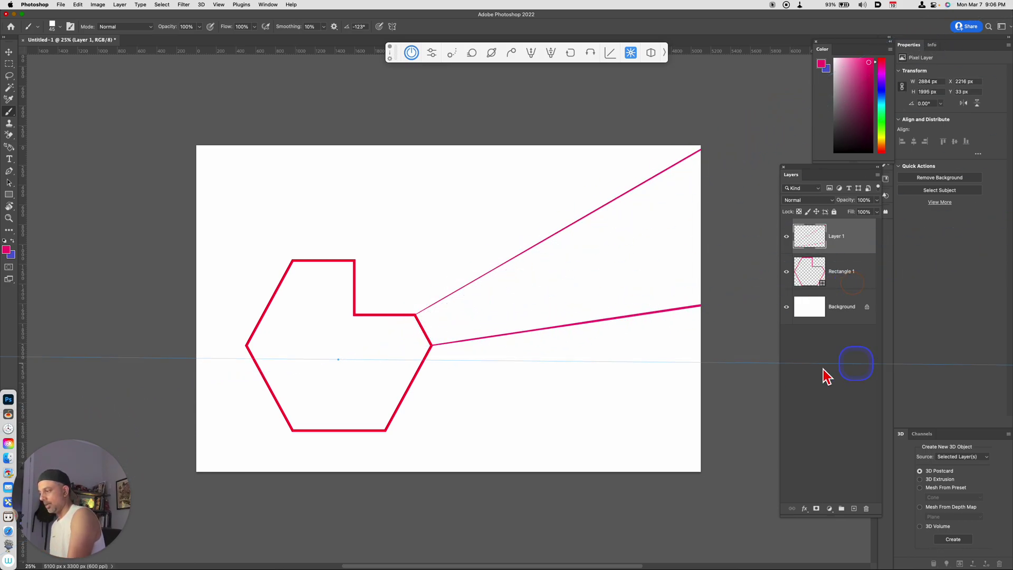
{"action": "left_click", "coordinate": [391, 435]}
{"action": "left_click_drag", "start_coordinate": [391, 436], "coordinate": [475, 541]}
{"action": "left_click", "coordinate": [294, 433]}
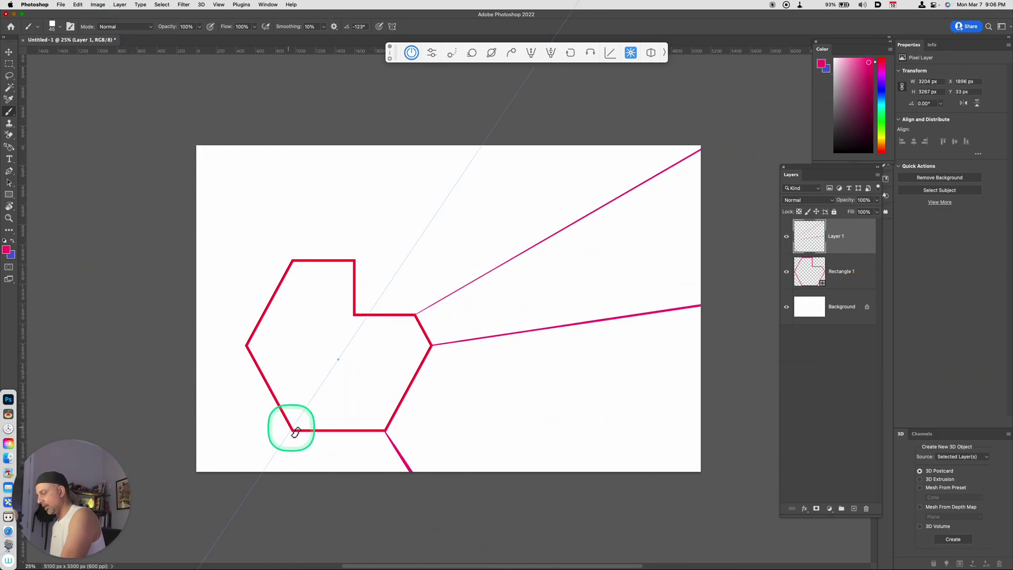
{"action": "left_click_drag", "start_coordinate": [294, 432], "coordinate": [204, 542]}
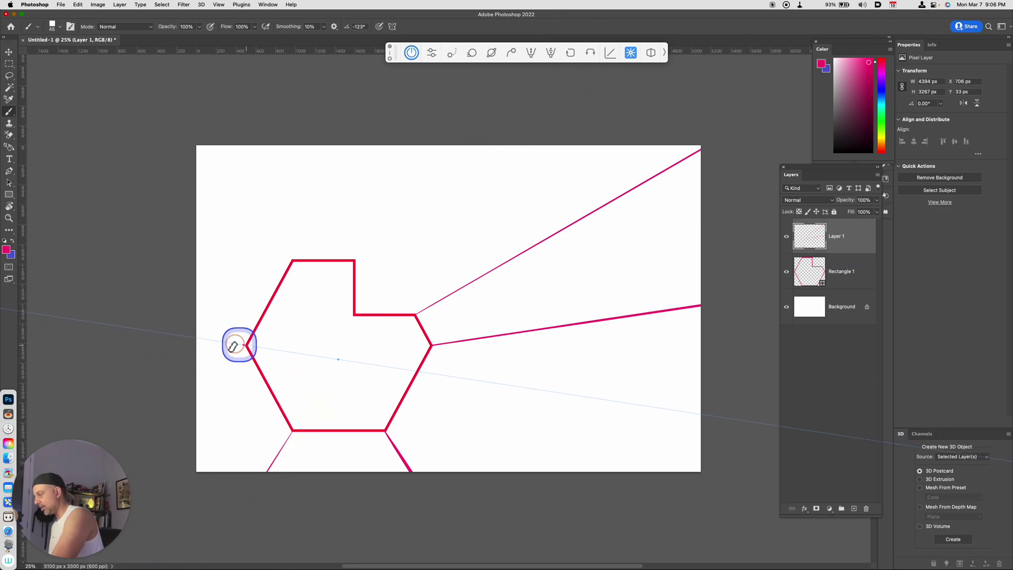
{"action": "left_click_drag", "start_coordinate": [242, 343], "coordinate": [197, 338]}
Step: Draw lines upward from the top-left and notch corners, then swing the guide steeper
{"action": "left_click", "coordinate": [316, 262]}
{"action": "mouse_move", "coordinate": [315, 262]}
{"action": "left_mouse_down"}
{"action": "mouse_move", "coordinate": [287, 258]}
{"action": "mouse_move", "coordinate": [244, 165]}
{"action": "left_mouse_up"}
{"action": "left_click", "coordinate": [355, 262]}
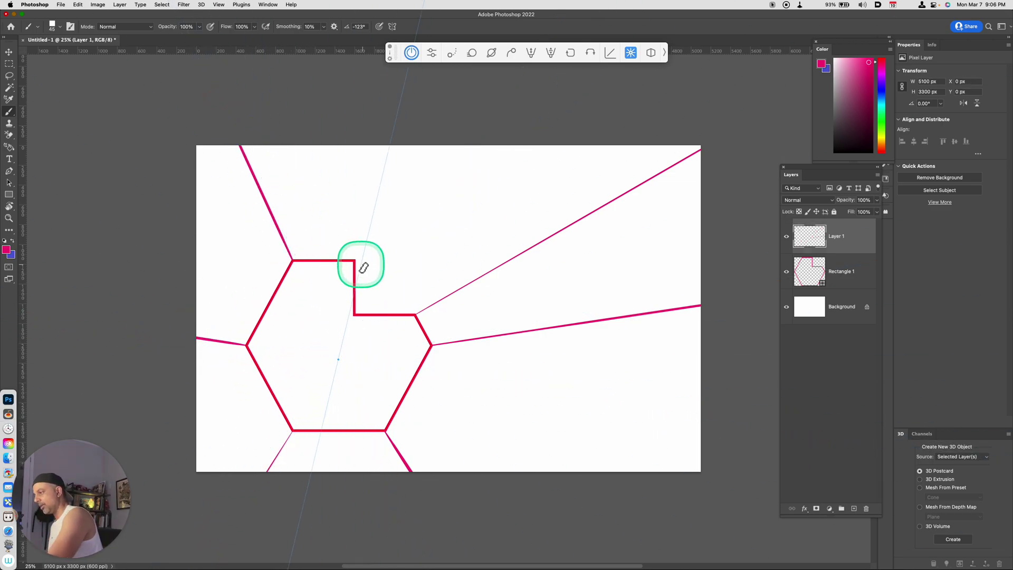
{"action": "left_click_drag", "start_coordinate": [355, 263], "coordinate": [409, 104]}
{"action": "key", "text": "super+z"}
{"action": "left_click", "coordinate": [357, 262]}
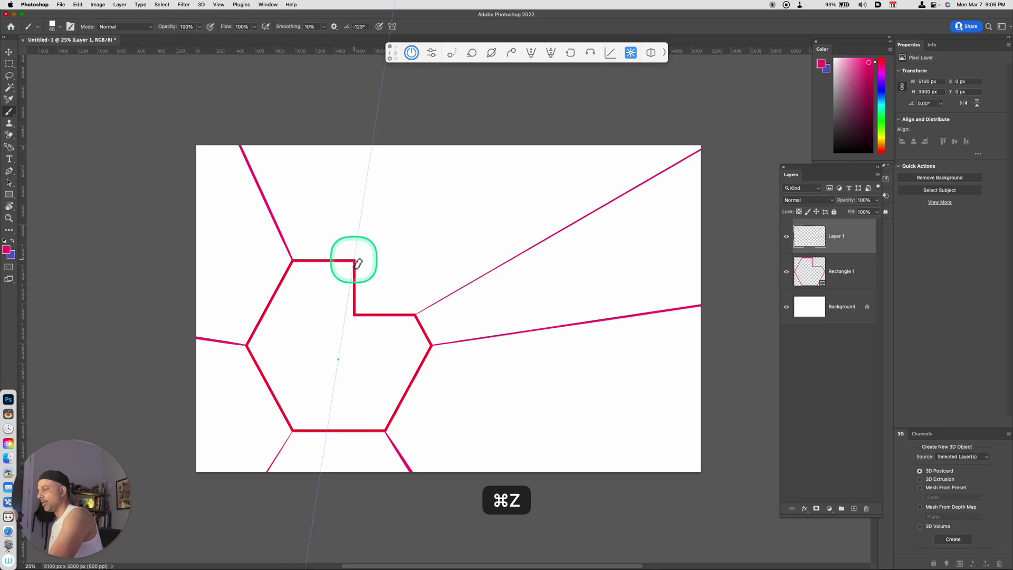
{"action": "left_click_drag", "start_coordinate": [358, 264], "coordinate": [373, 143]}
{"action": "left_click", "coordinate": [488, 517]}
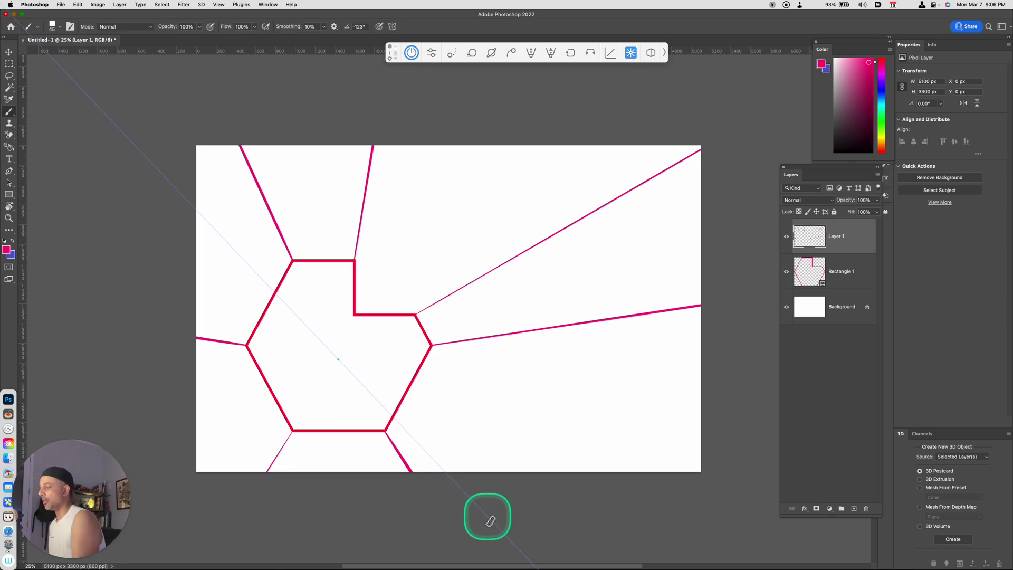
{"action": "mouse_move", "coordinate": [482, 519]}
{"action": "left_mouse_down"}
{"action": "mouse_move", "coordinate": [468, 422]}
{"action": "mouse_move", "coordinate": [355, 315]}
{"action": "mouse_move", "coordinate": [415, 142]}
{"action": "left_mouse_up"}
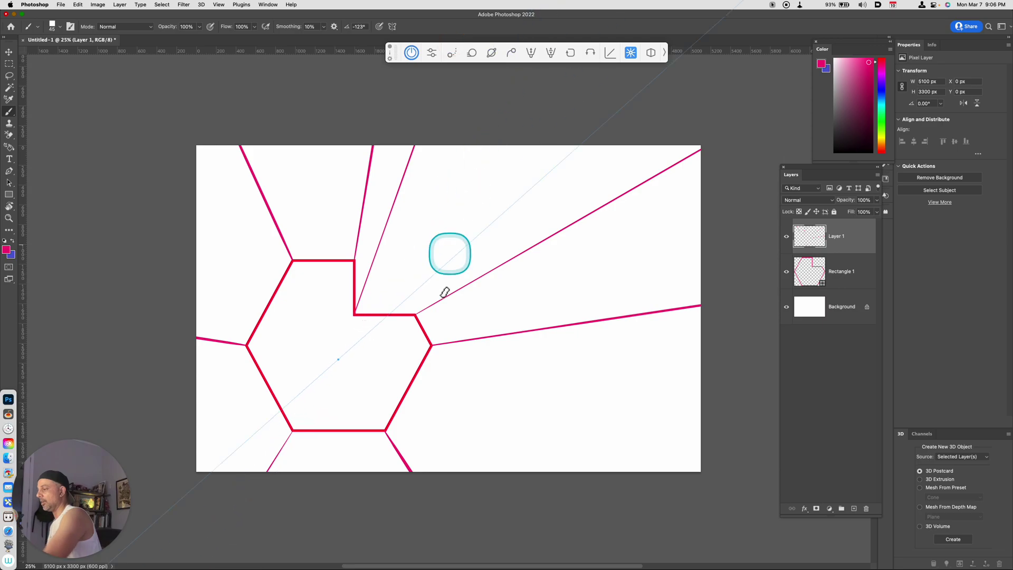